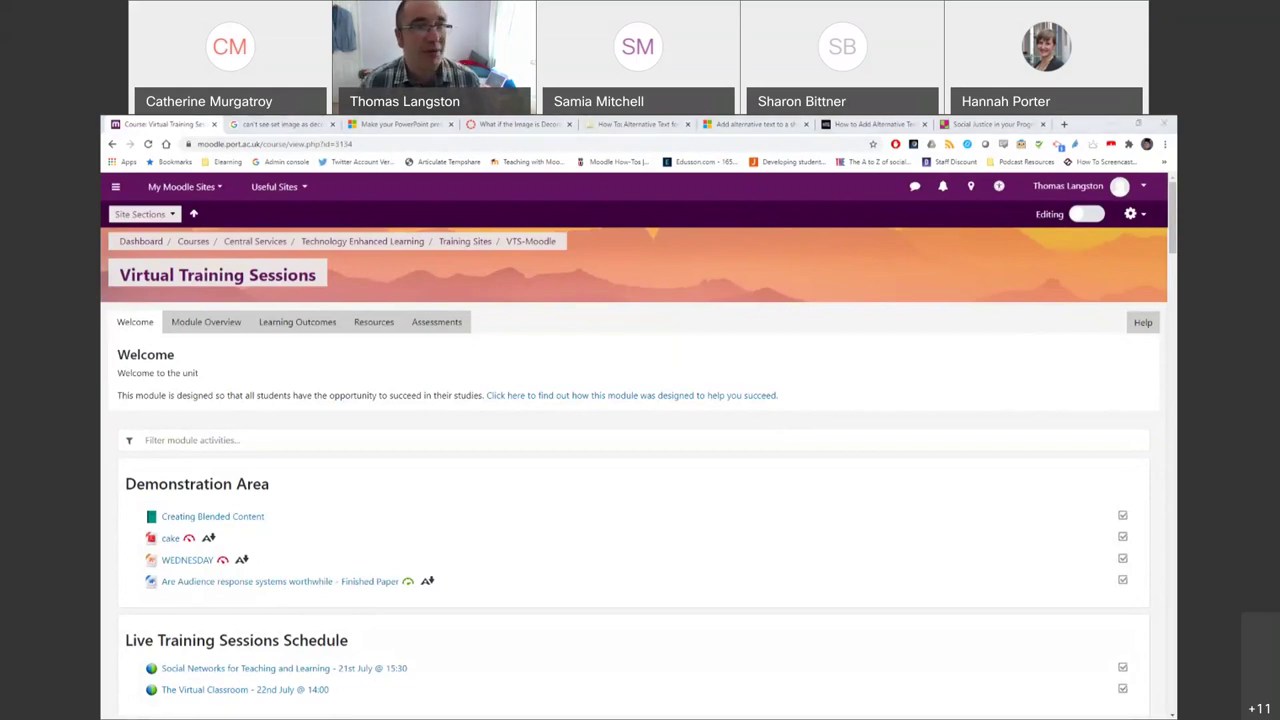
# View the accessibility report for the cake PDF and read the explanation of what a tagged PDF is.
pyautogui.click(955, 421)
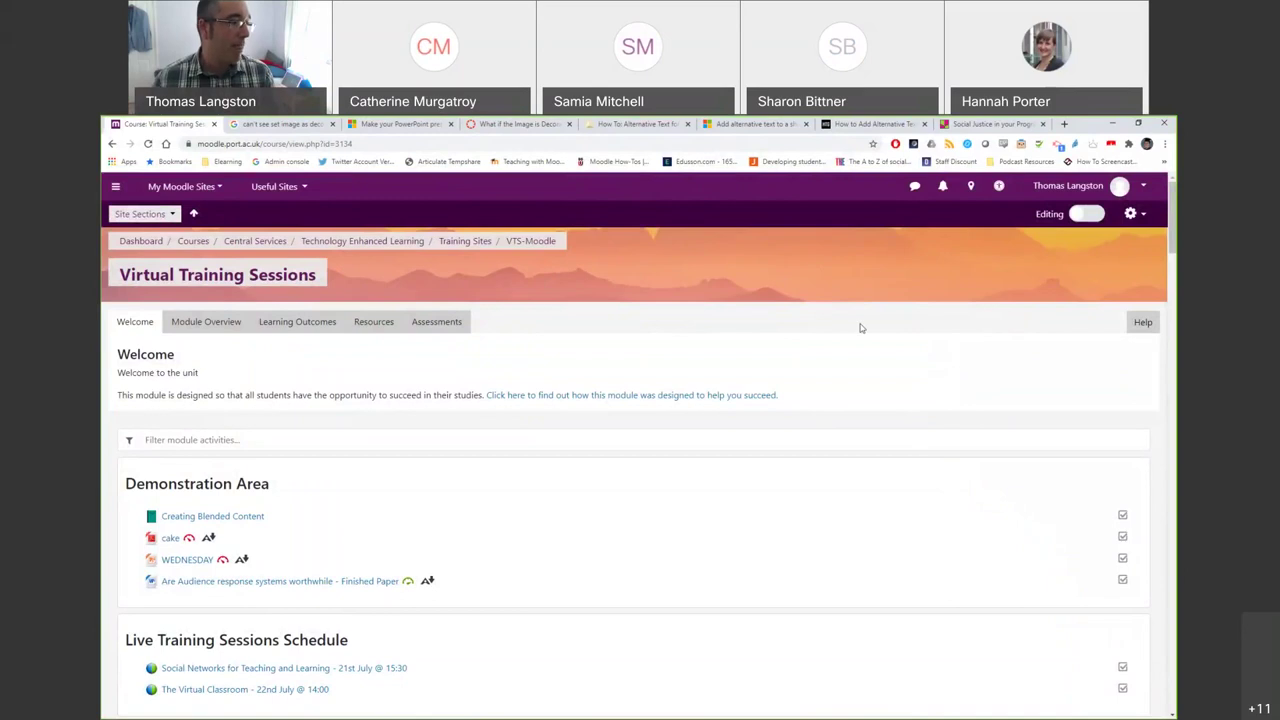
pyautogui.scroll(-3, 697, 449)
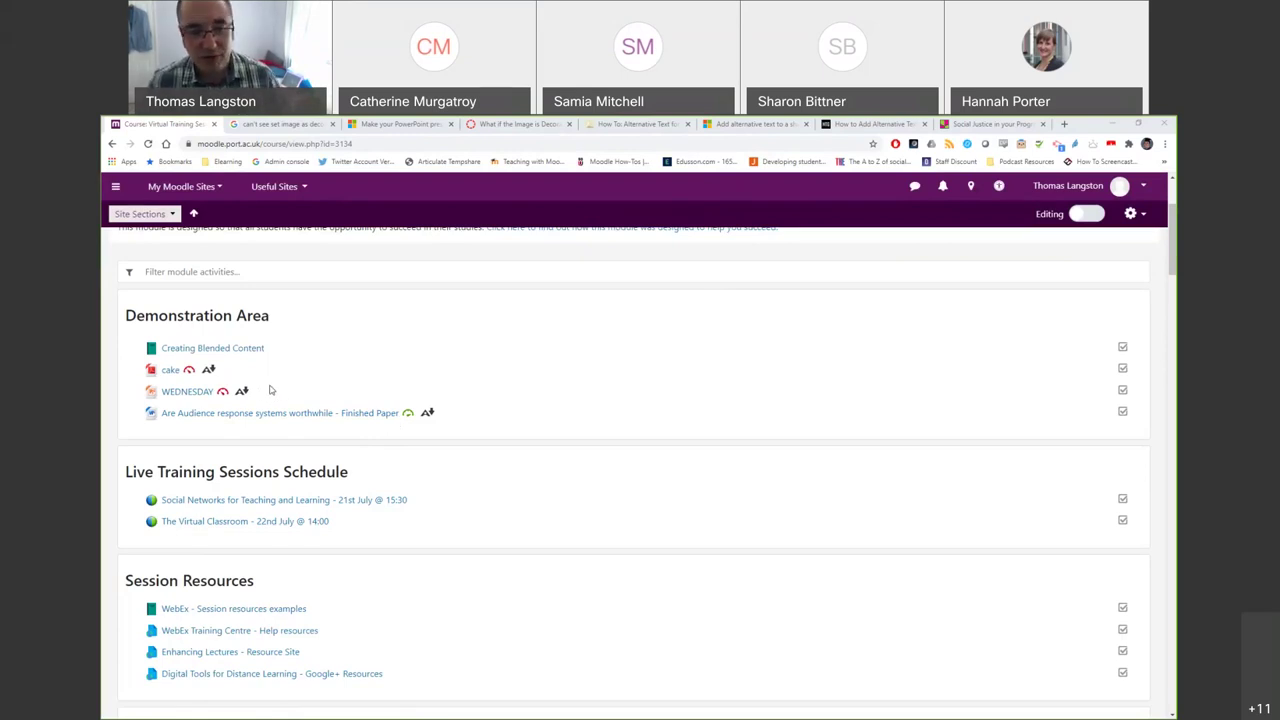
pyautogui.click(187, 371)
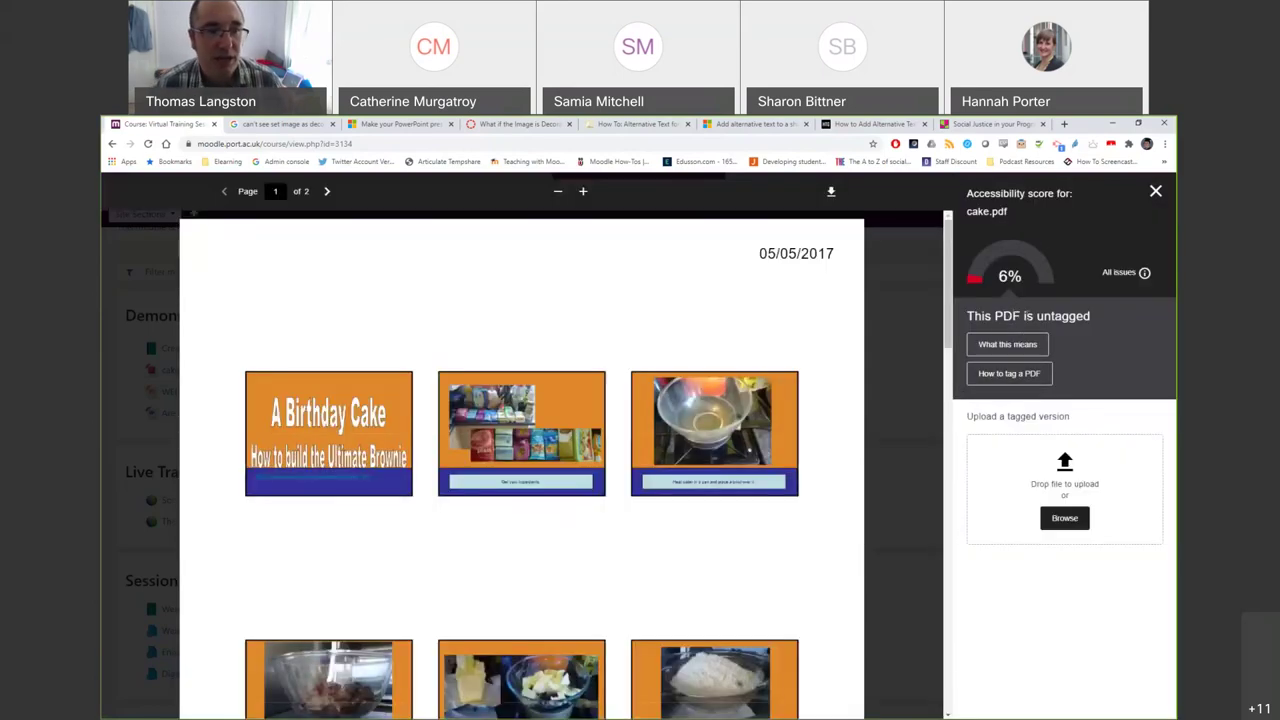
pyautogui.click(1023, 345)
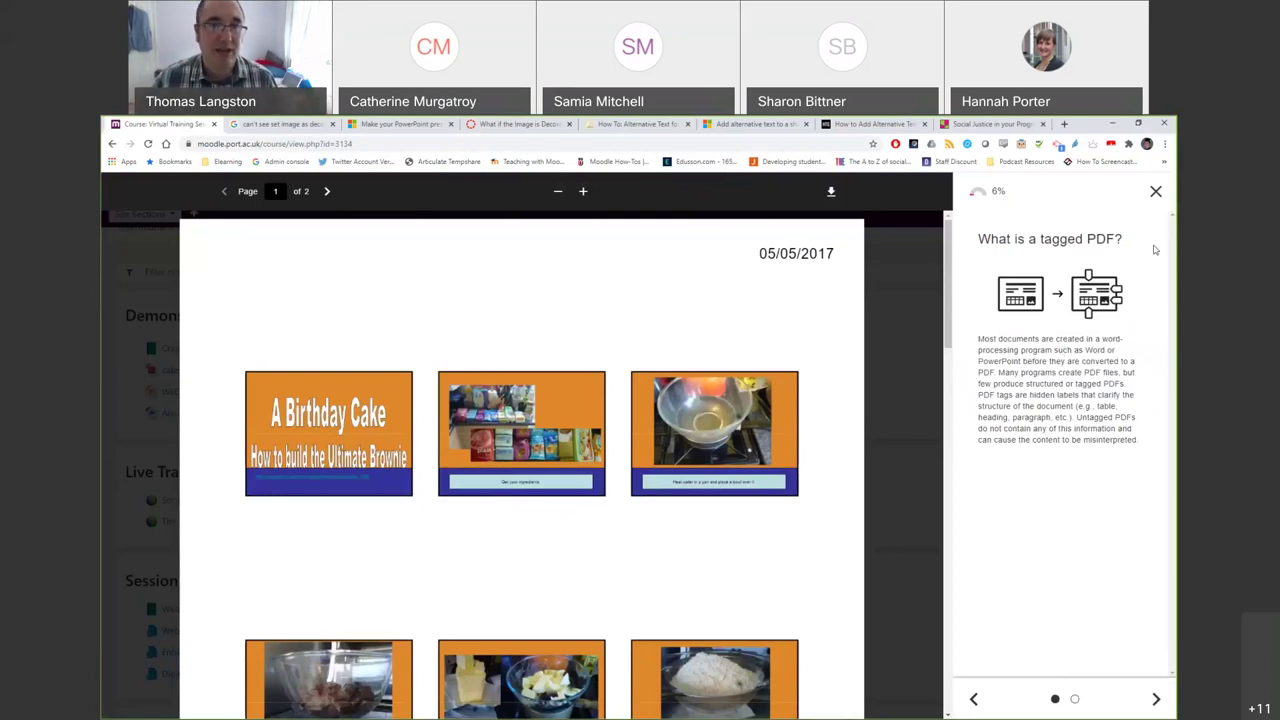
pyautogui.click(1155, 192)
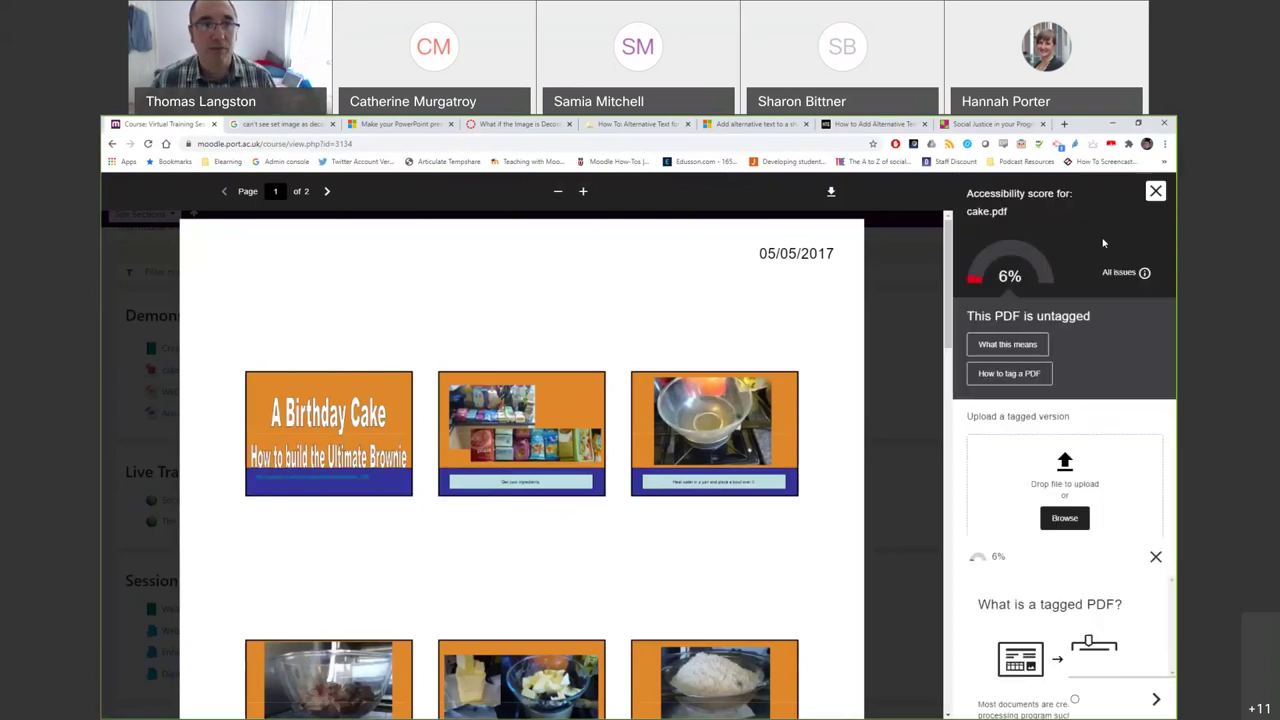
# Read the guidance on tagging the cake PDF from an editable original in Microsoft Word 2016, and close the report.
pyautogui.click(1040, 385)
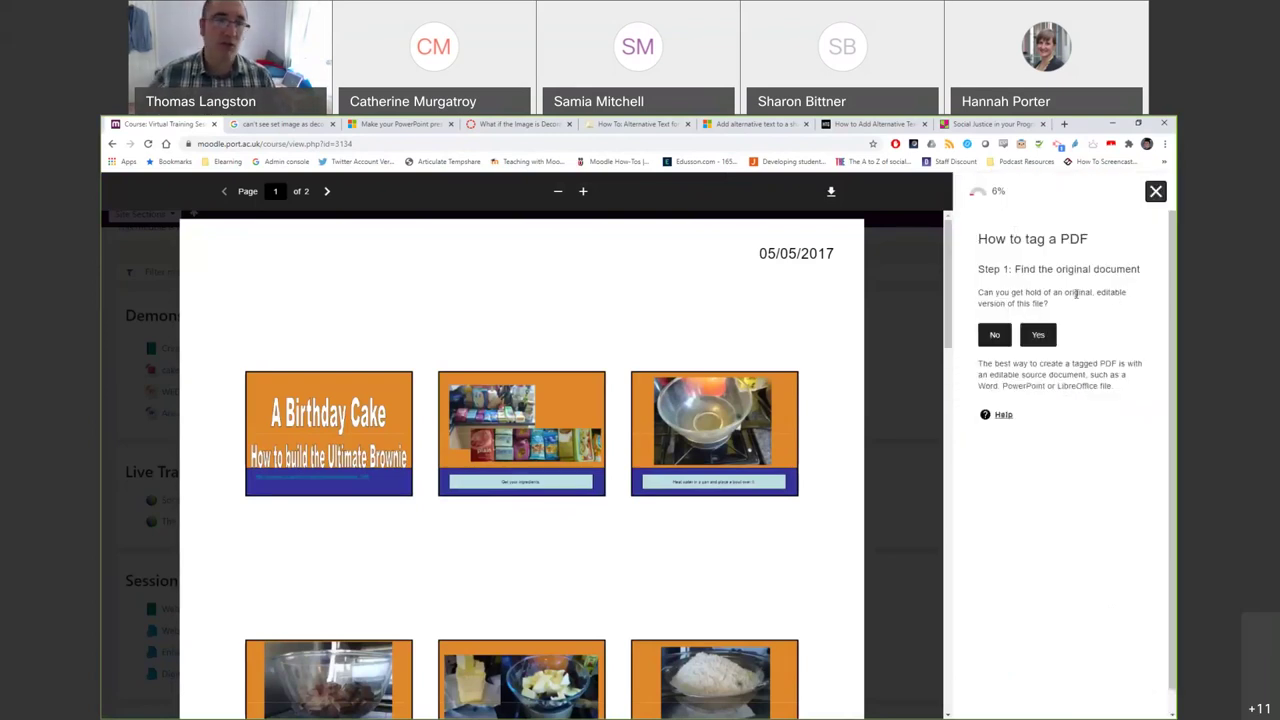
pyautogui.click(1040, 336)
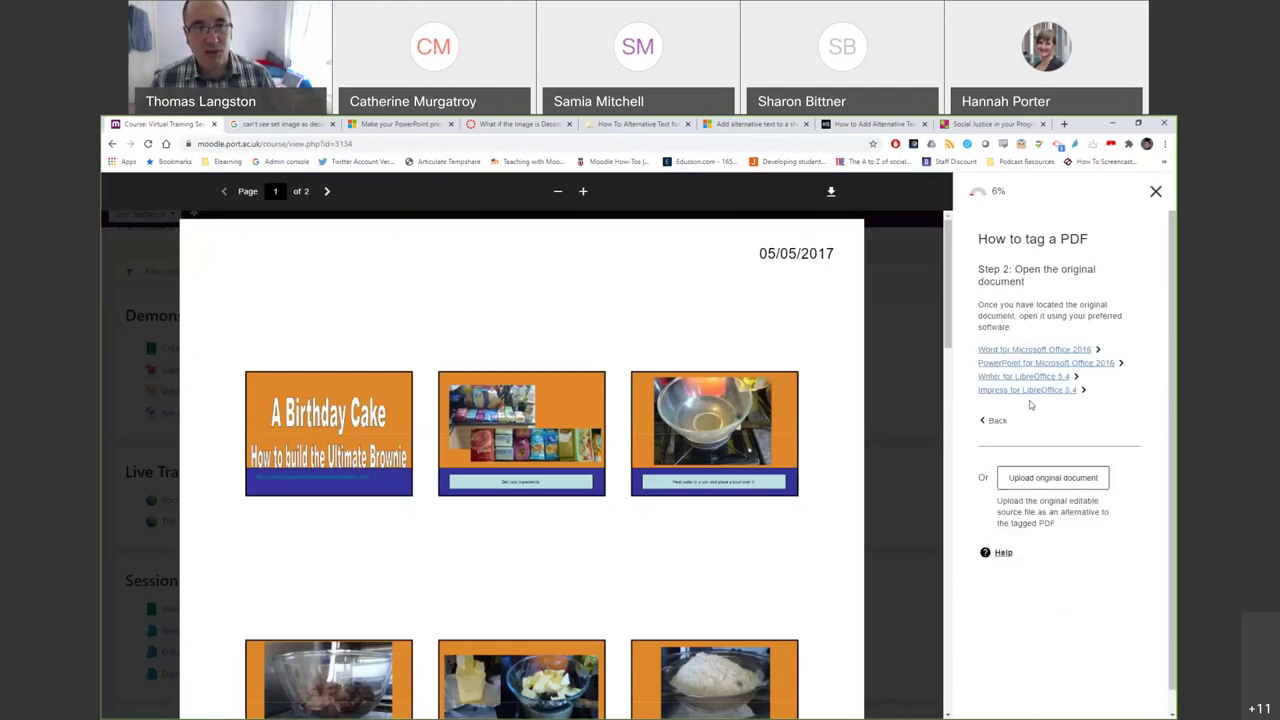
pyautogui.click(1035, 350)
pyautogui.scroll(-2, 1087, 318)
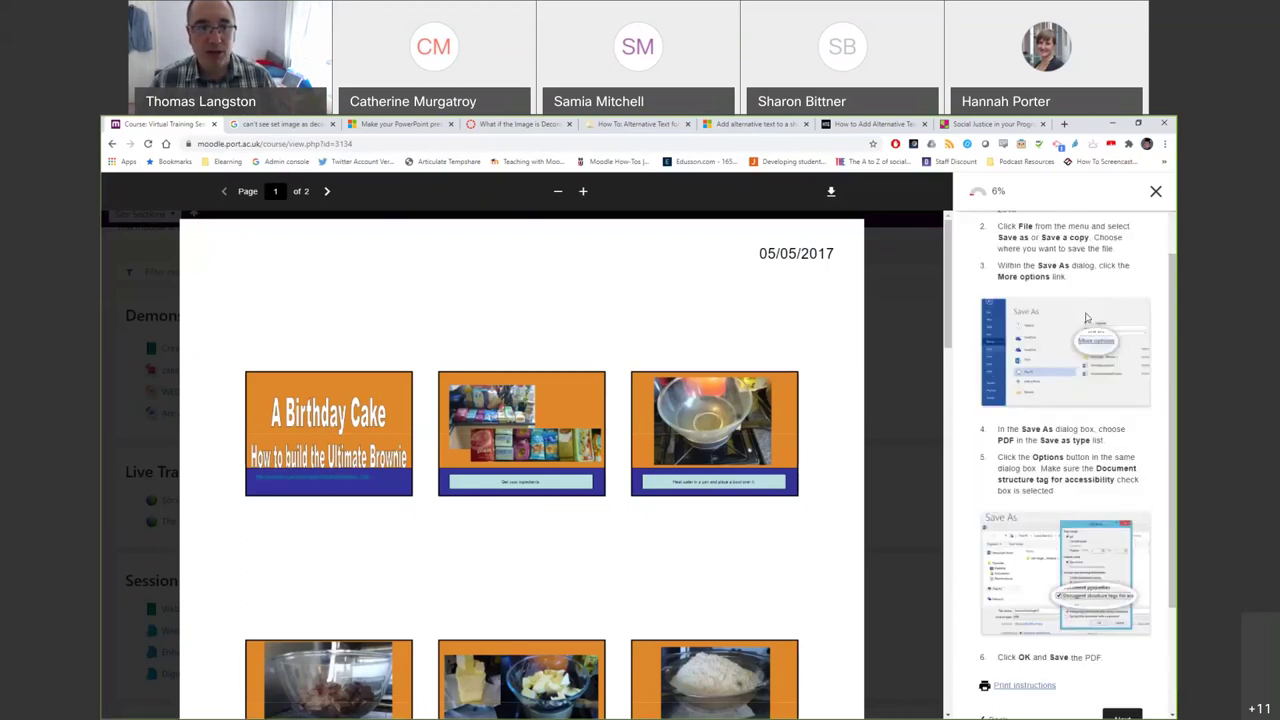
pyautogui.scroll(-3, 1087, 318)
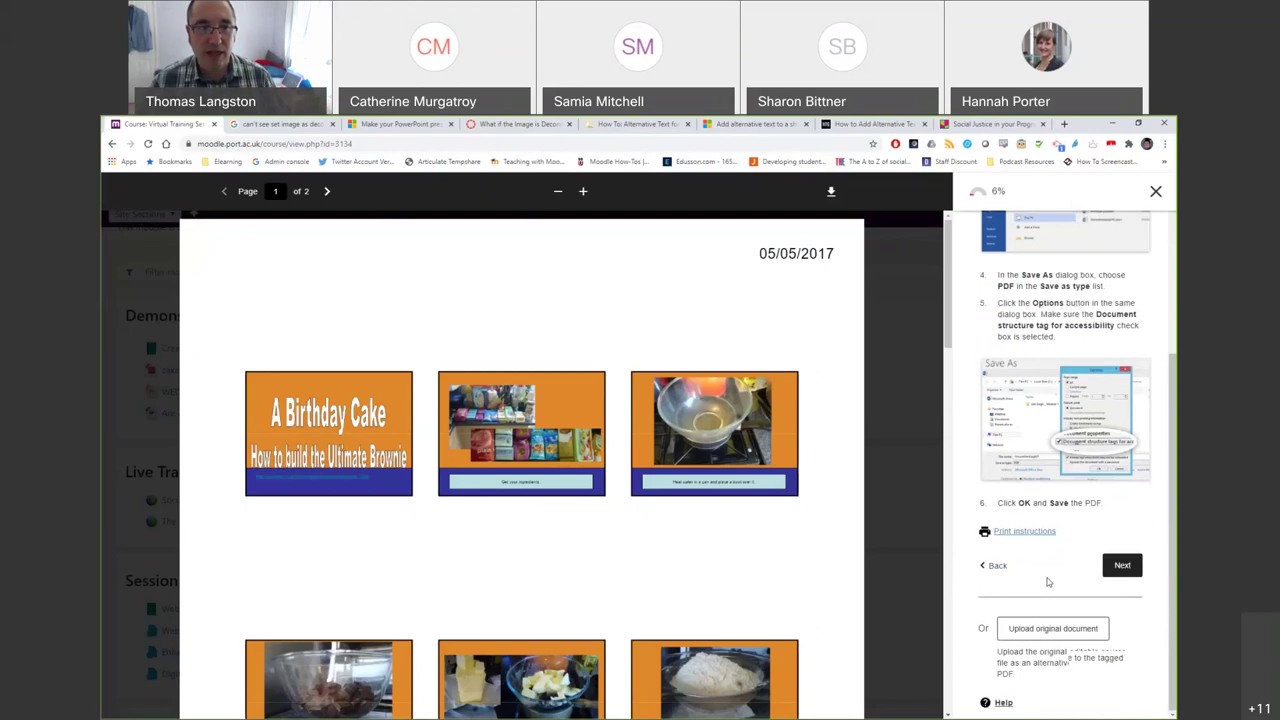
pyautogui.scroll(5, 1047, 582)
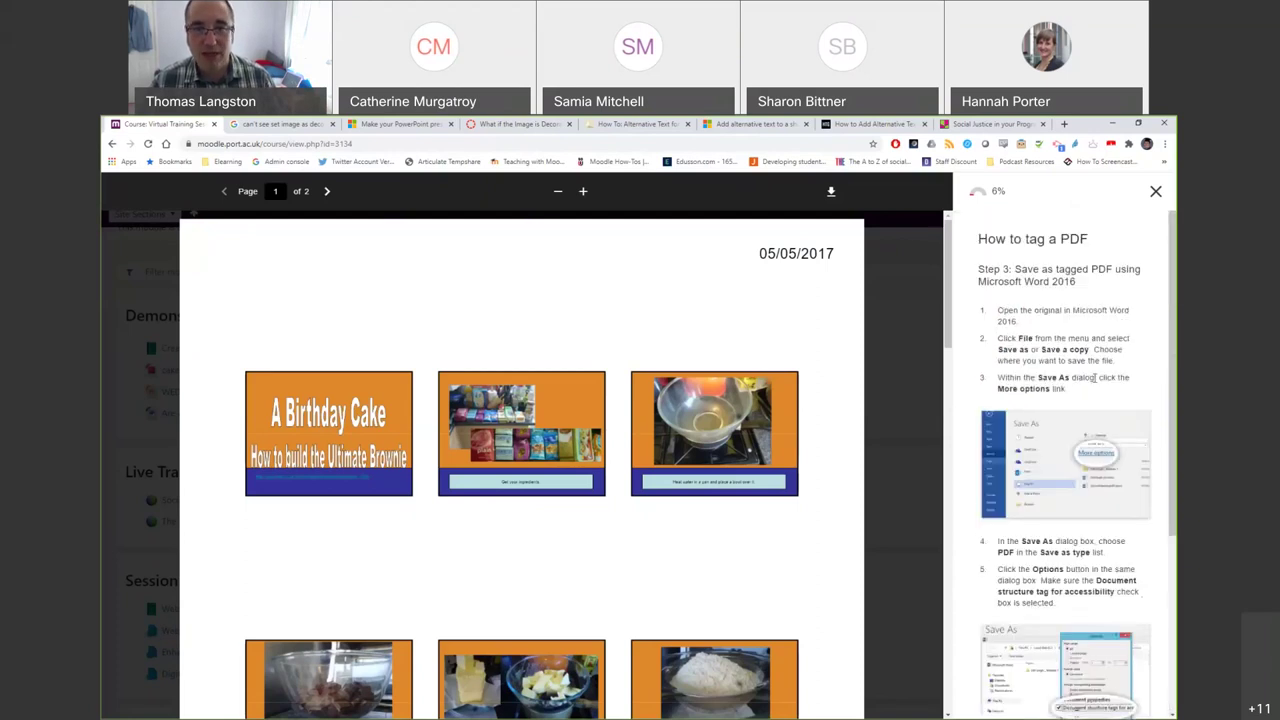
pyautogui.click(1150, 192)
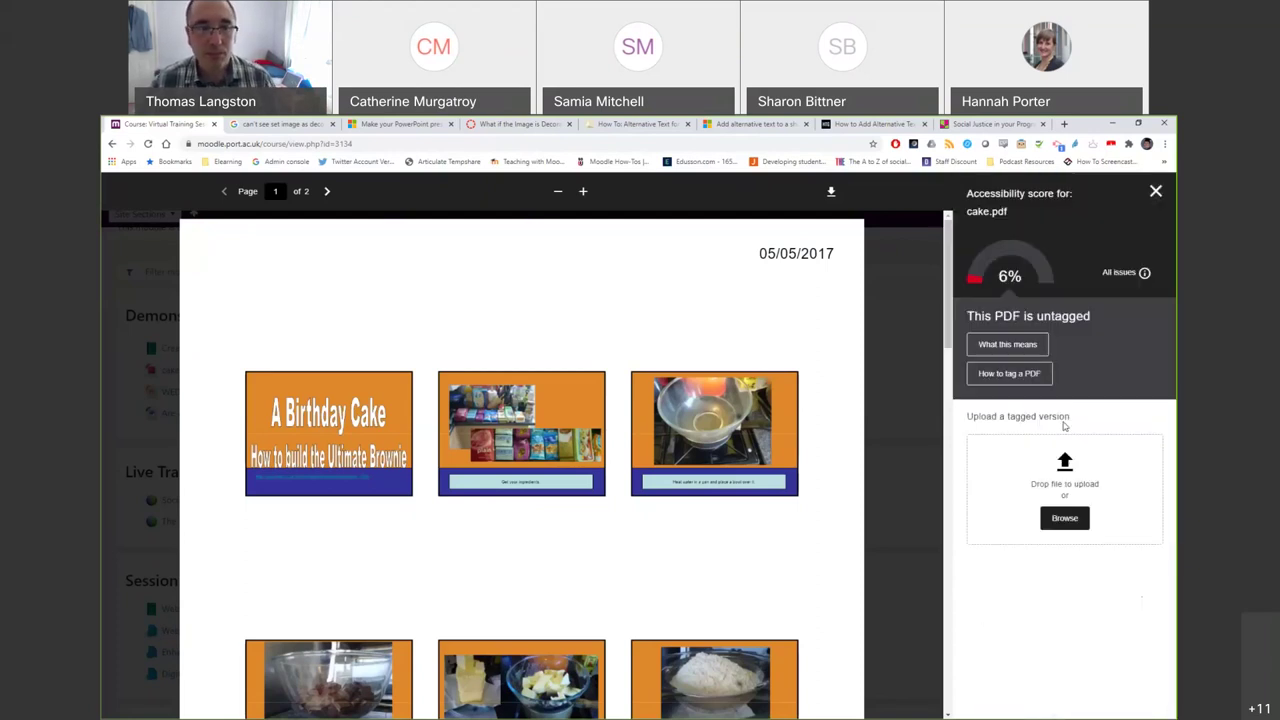
pyautogui.click(1155, 191)
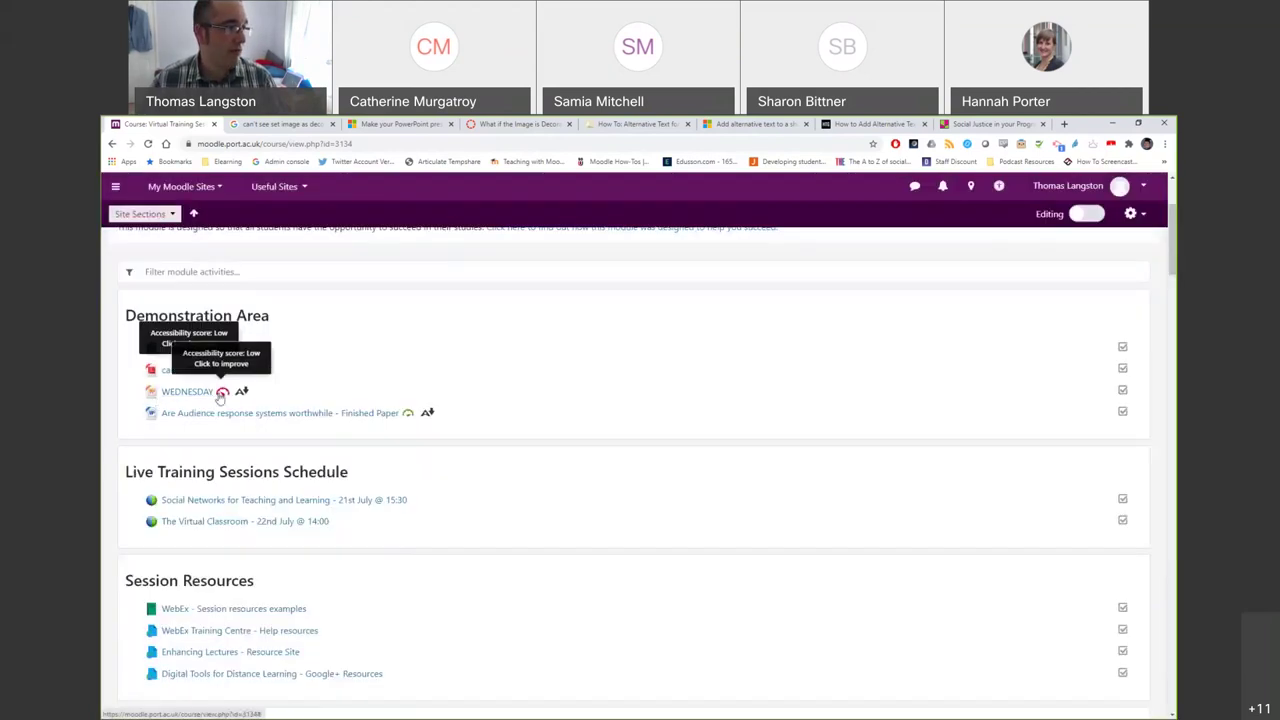
# View the accessibility report for the WEDNESDAY presentation and read the explanation of image descriptions.
pyautogui.click(222, 393)
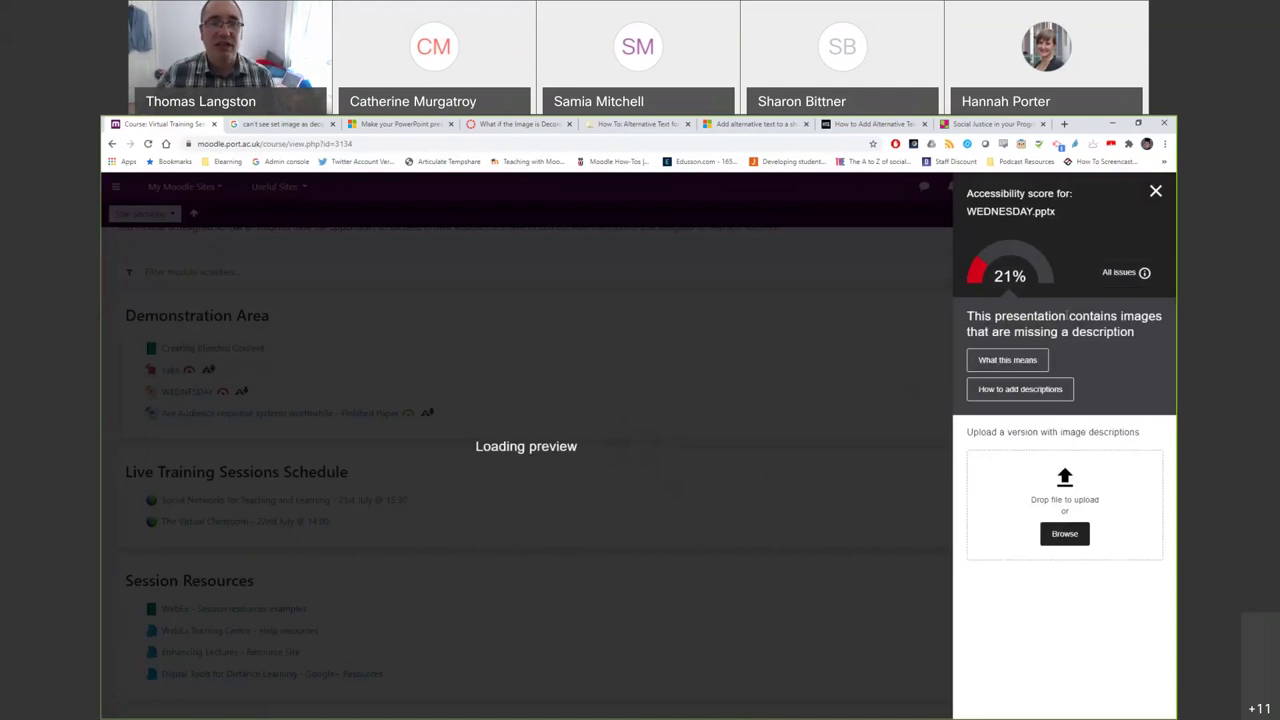
pyautogui.click(1007, 360)
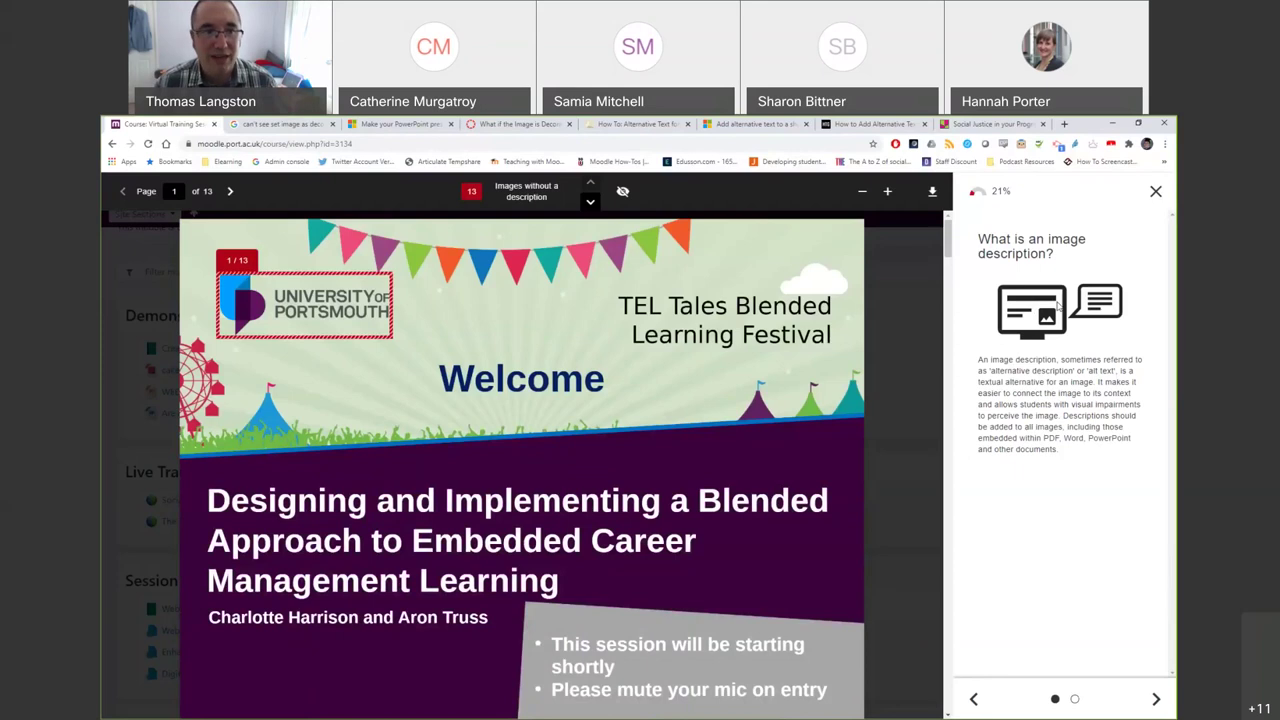
pyautogui.click(1154, 193)
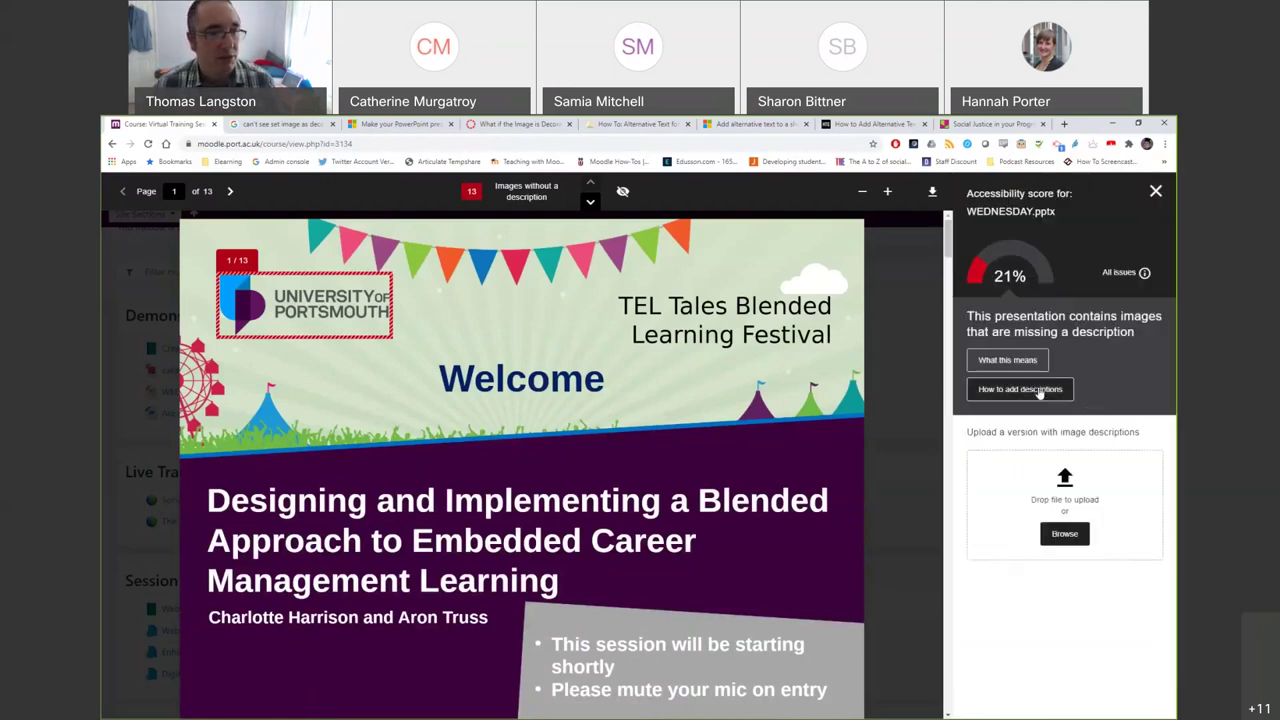
# Read the guidance on adding image descriptions in PowerPoint for Microsoft Office 2016, and close the WEDNESDAY report.
pyautogui.click(1040, 393)
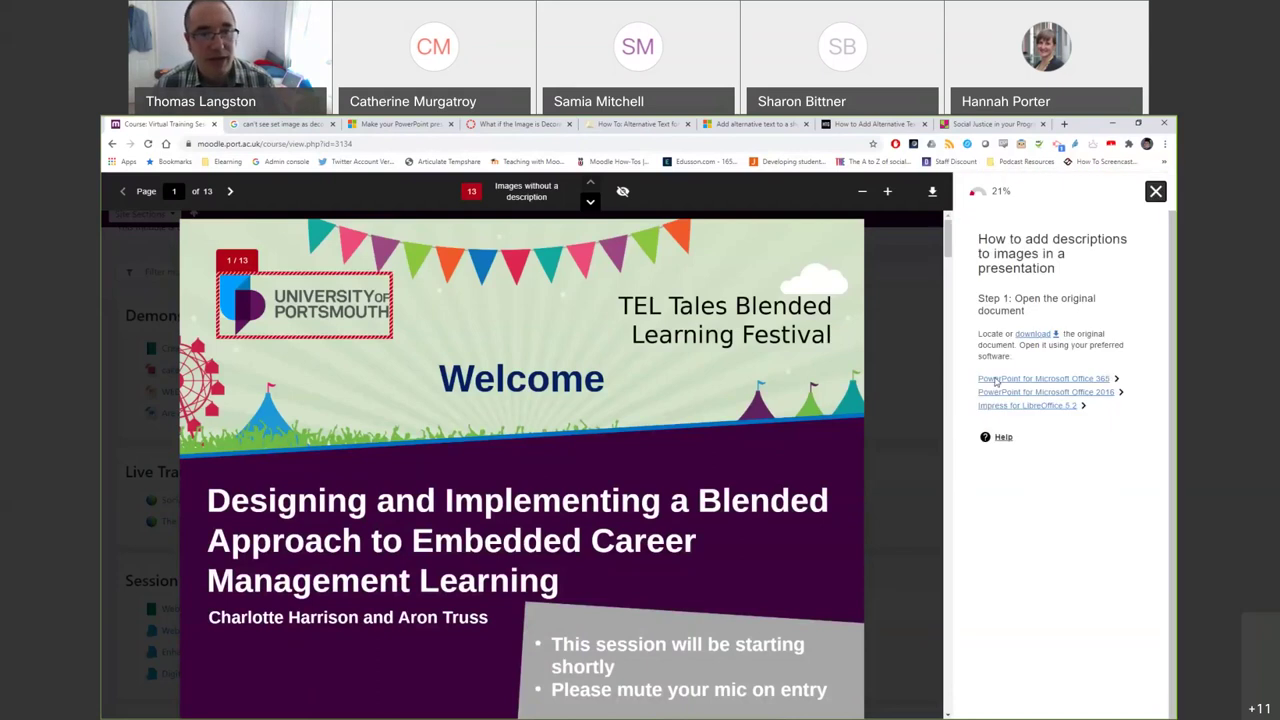
pyautogui.click(1072, 393)
pyautogui.scroll(-1, 1024, 343)
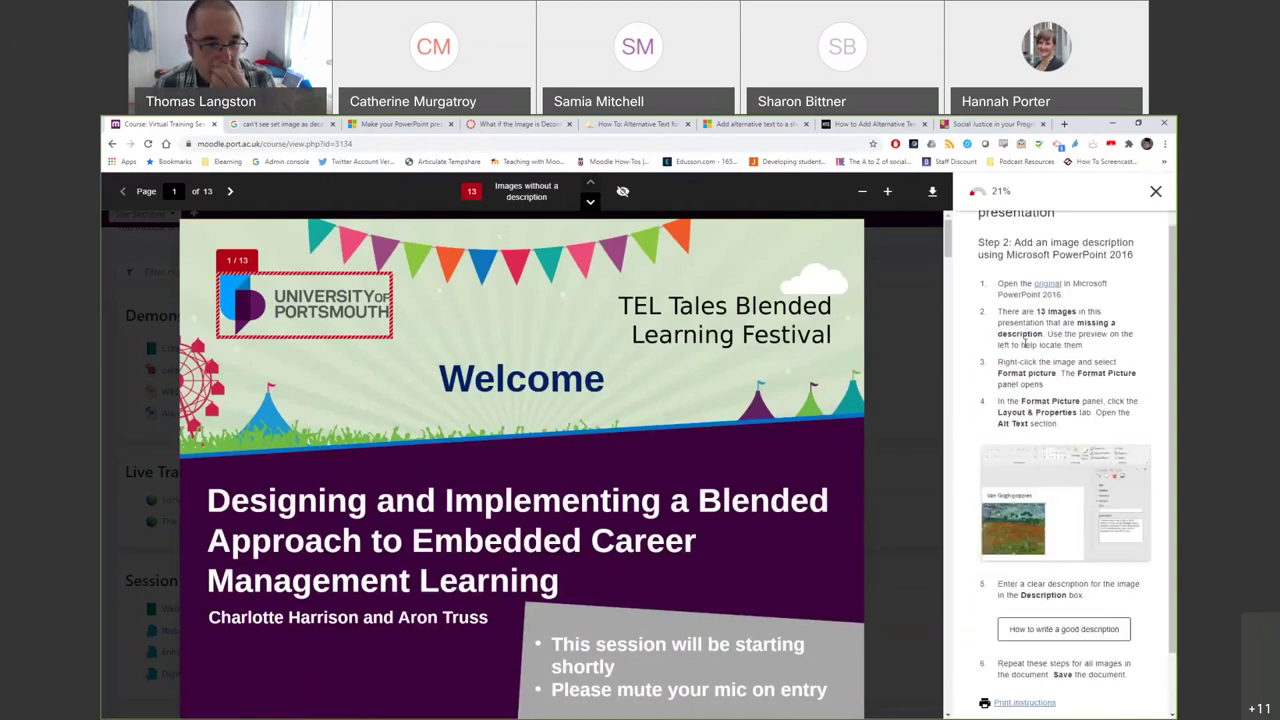
pyautogui.scroll(-2, 1058, 440)
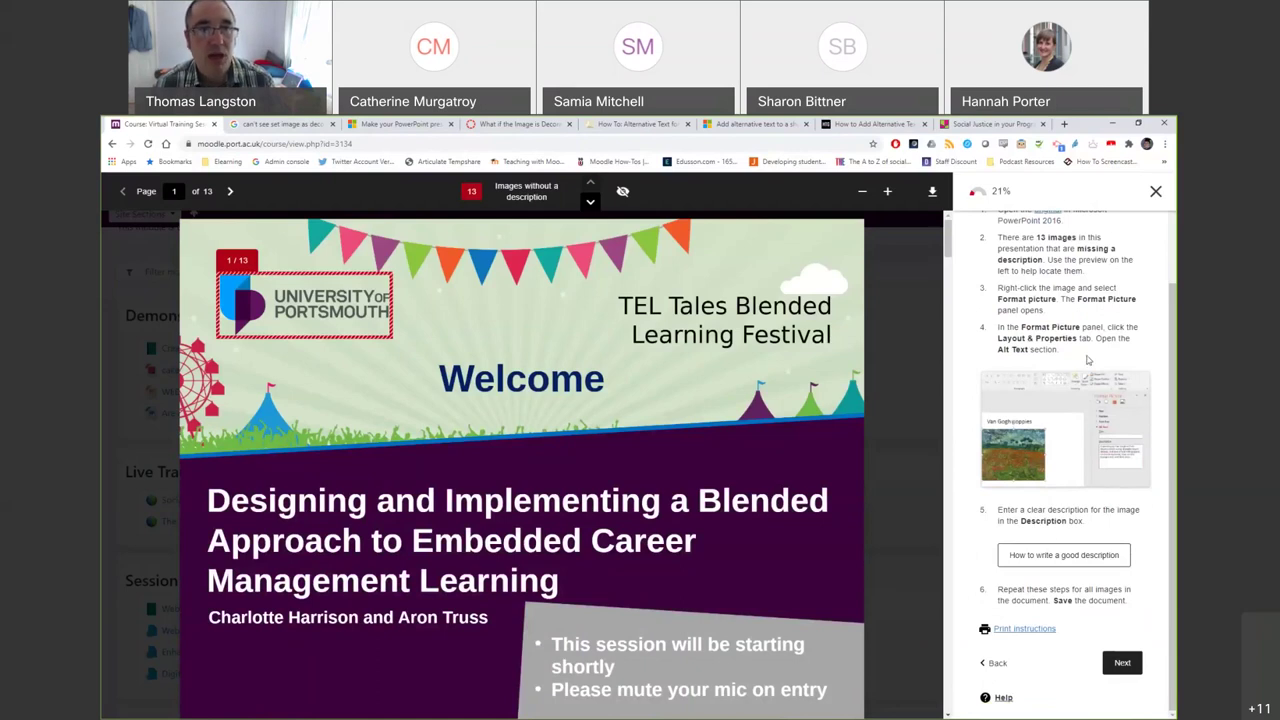
pyautogui.scroll(3, 1125, 577)
pyautogui.scroll(-1, 1125, 577)
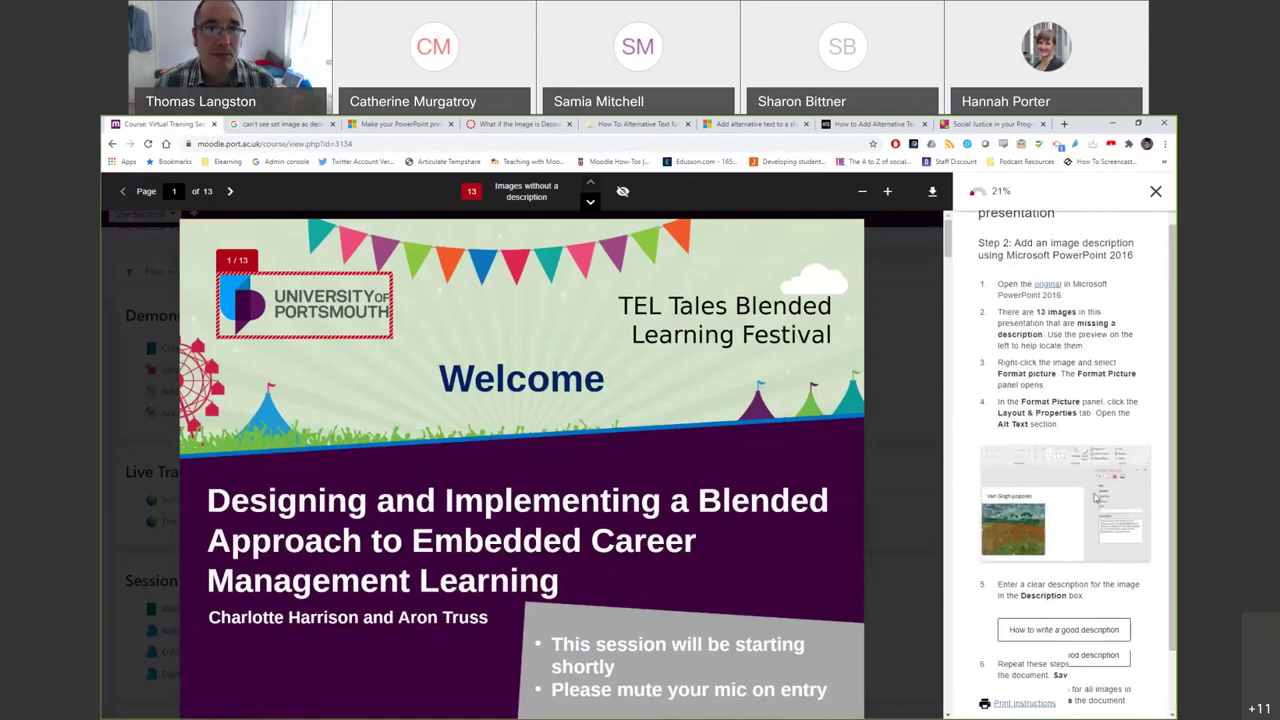
pyautogui.click(1155, 192)
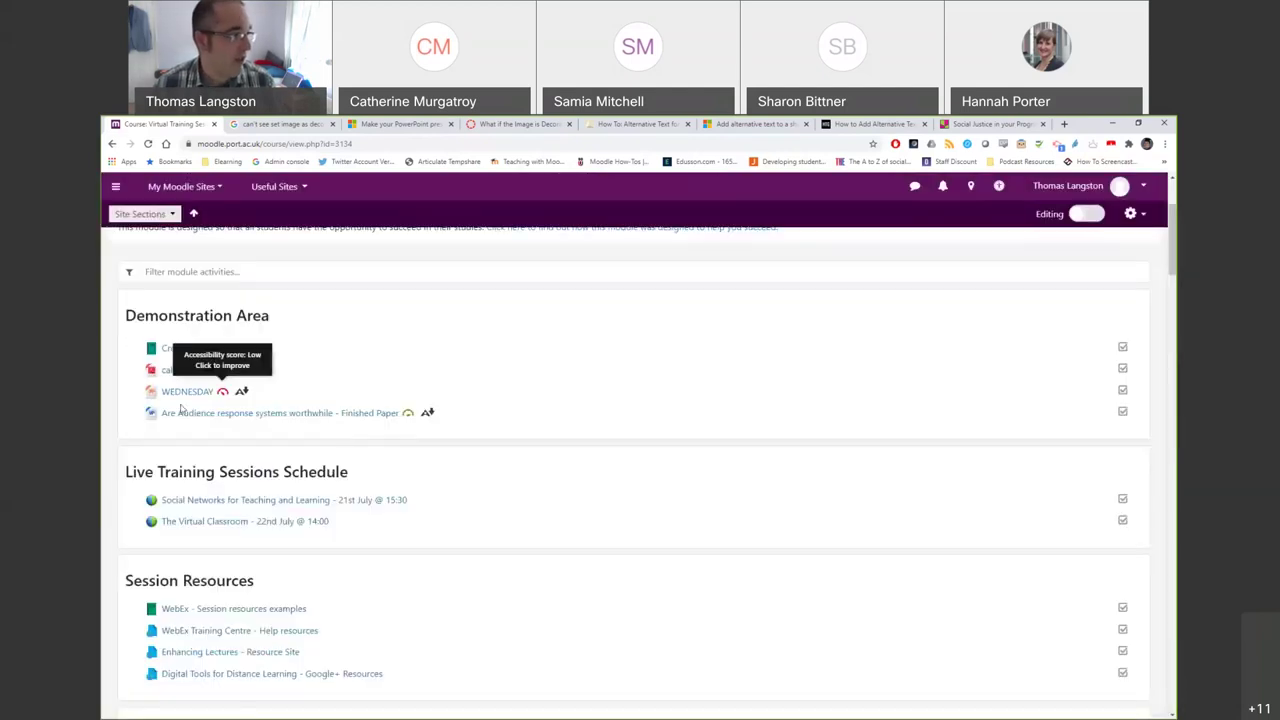
# Examine the first image missing a description in the accessibility report for the audience response systems paper, and close the report.
pyautogui.click(407, 413)
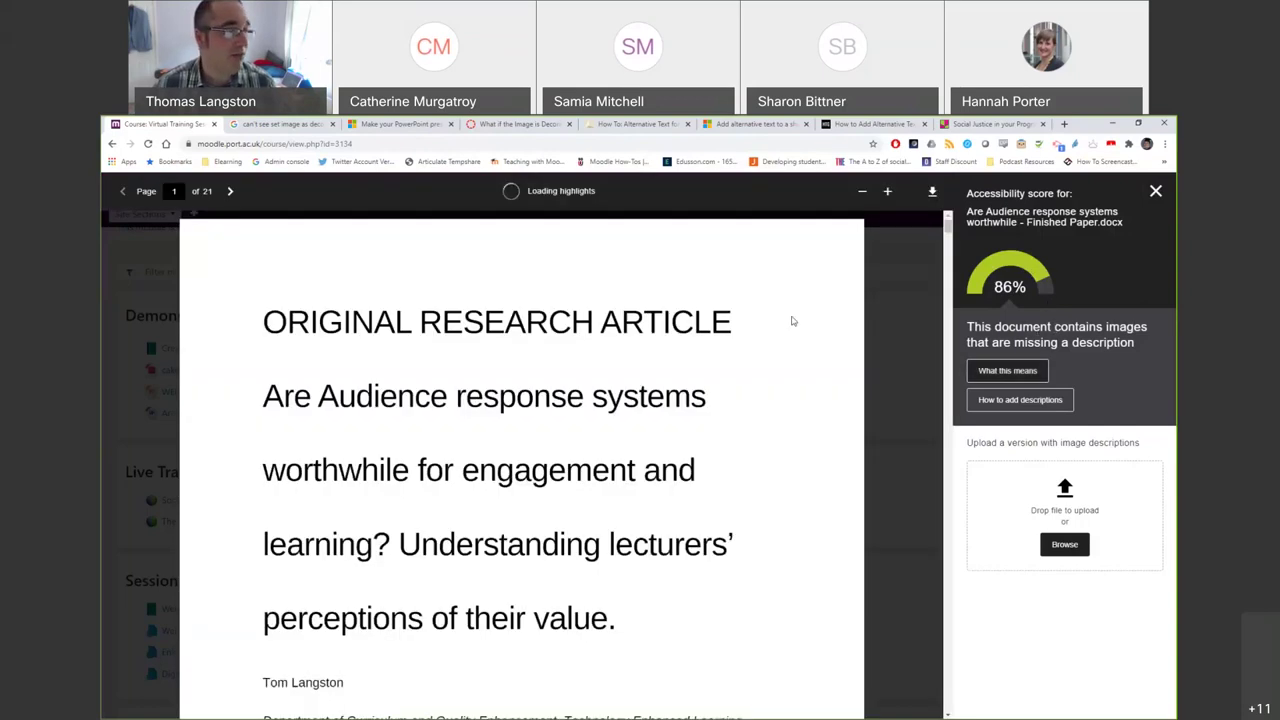
pyautogui.scroll(-5, 837, 338)
pyautogui.scroll(-5, 837, 338)
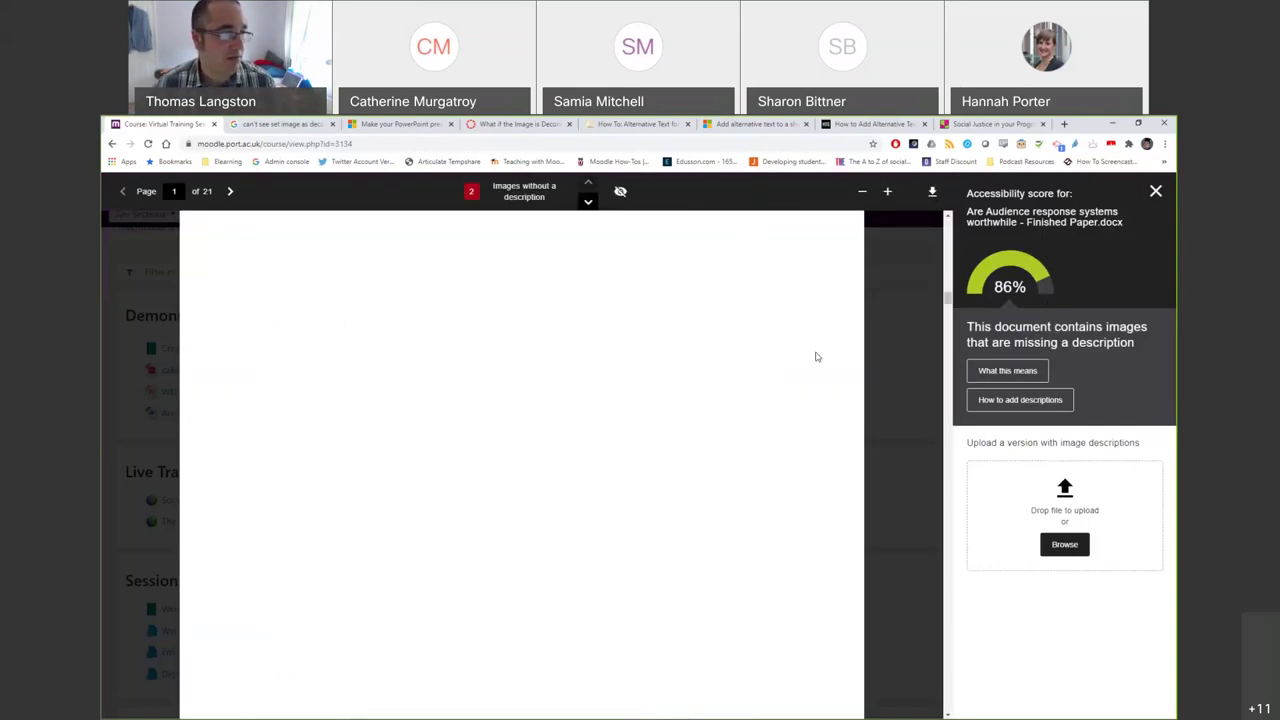
pyautogui.scroll(-3, 830, 369)
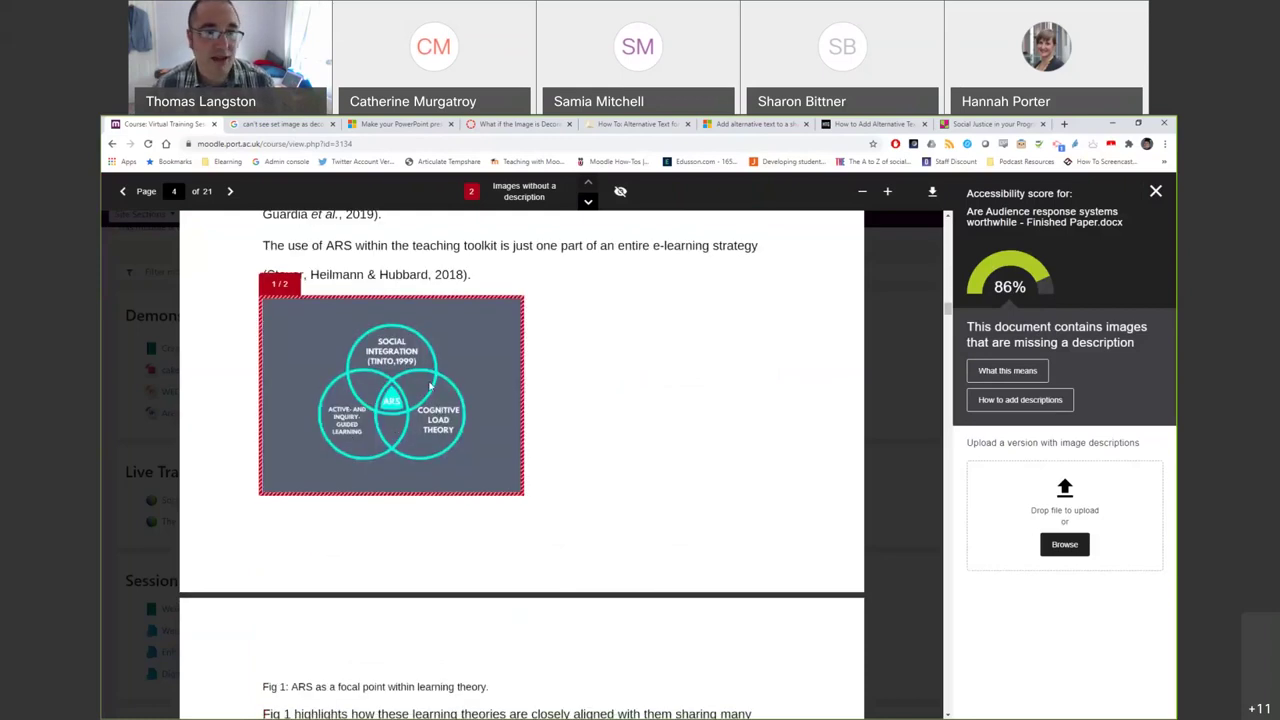
pyautogui.scroll(-2, 505, 407)
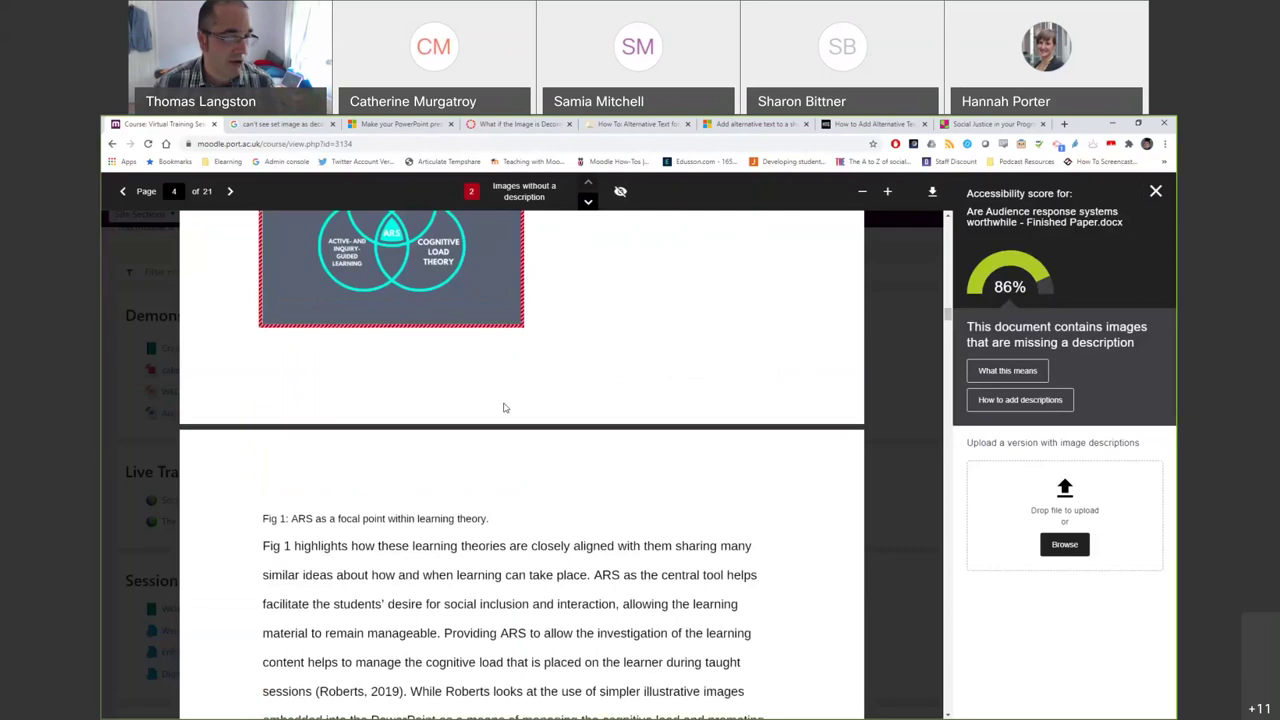
pyautogui.scroll(3, 505, 407)
pyautogui.scroll(-1, 586, 374)
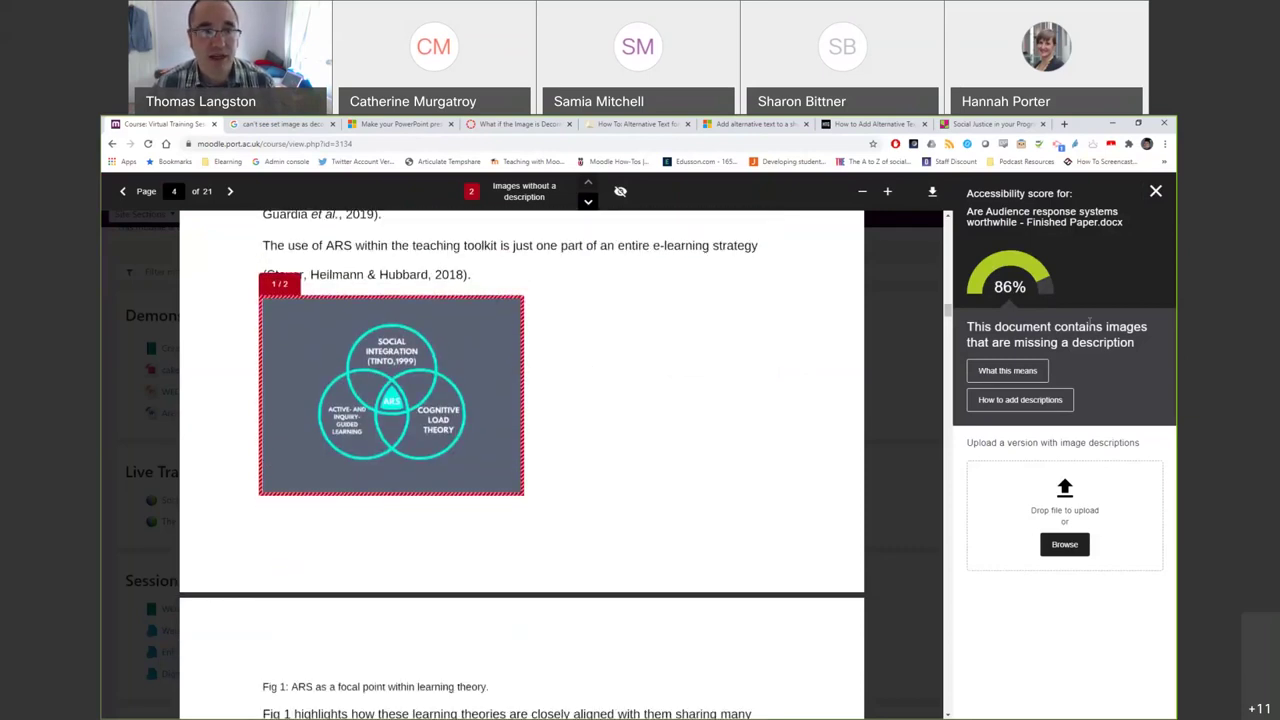
pyautogui.click(1155, 190)
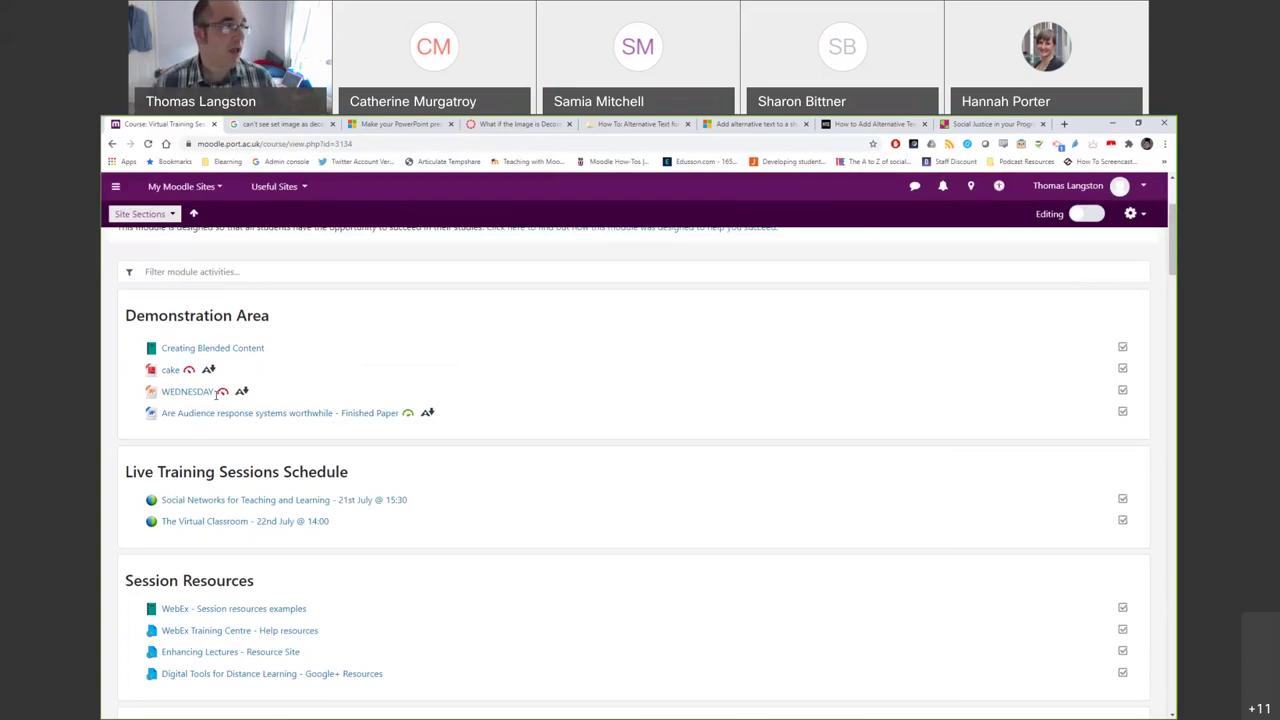
# View the alternative download formats offered for the audience response systems paper, and dismiss them without downloading.
pyautogui.moveTo(406, 418)
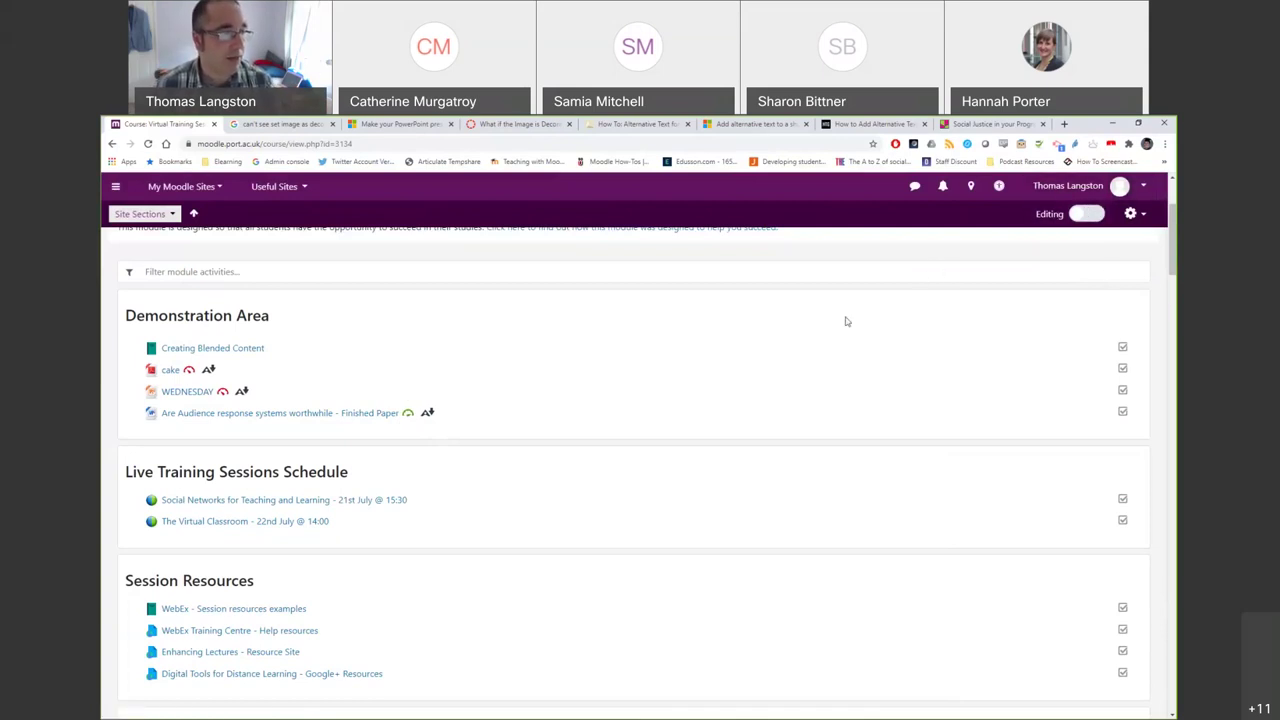
pyautogui.click(428, 413)
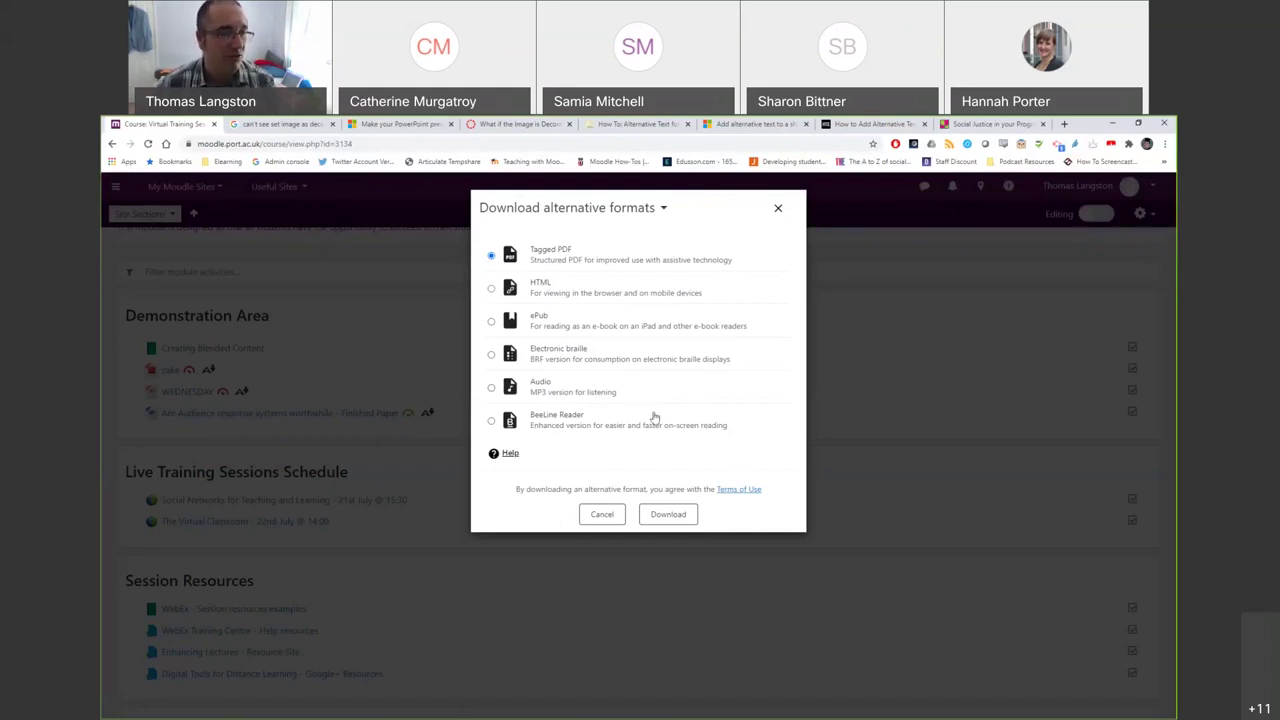
pyautogui.click(778, 210)
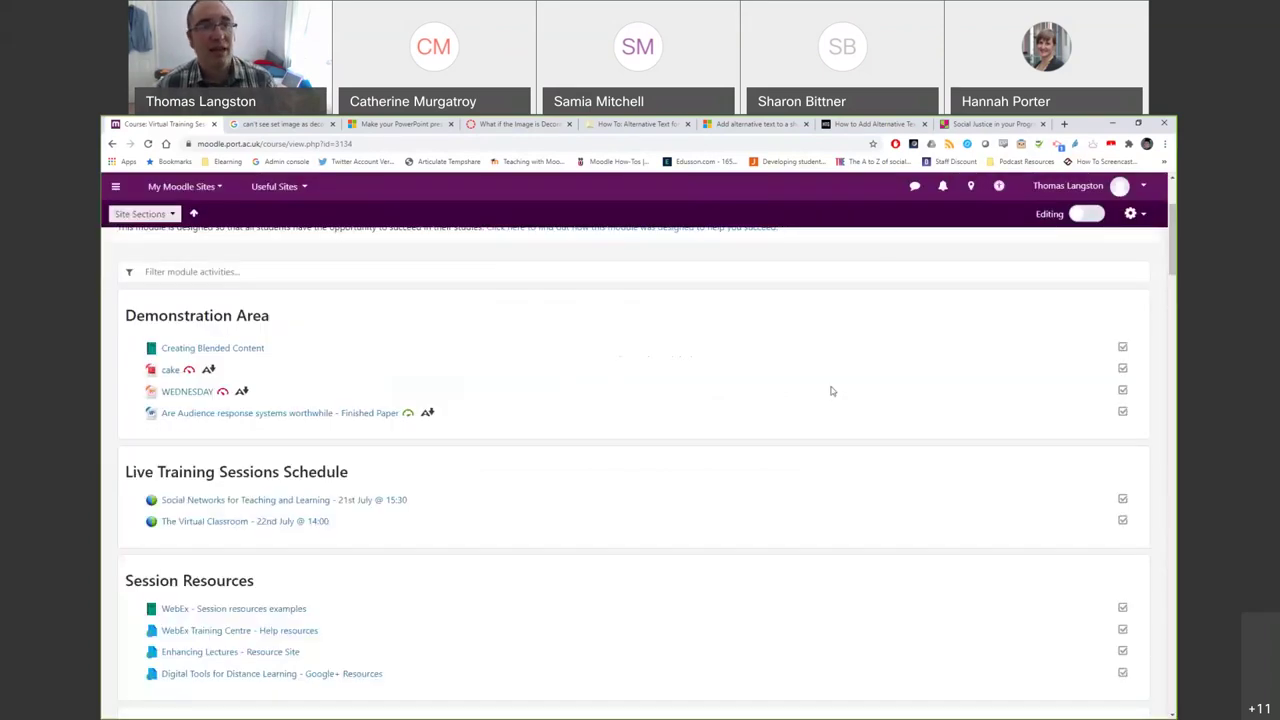
# View the site's accessibility options and the ATbar toolbar, and close both.
pyautogui.scroll(2, 1000, 200)
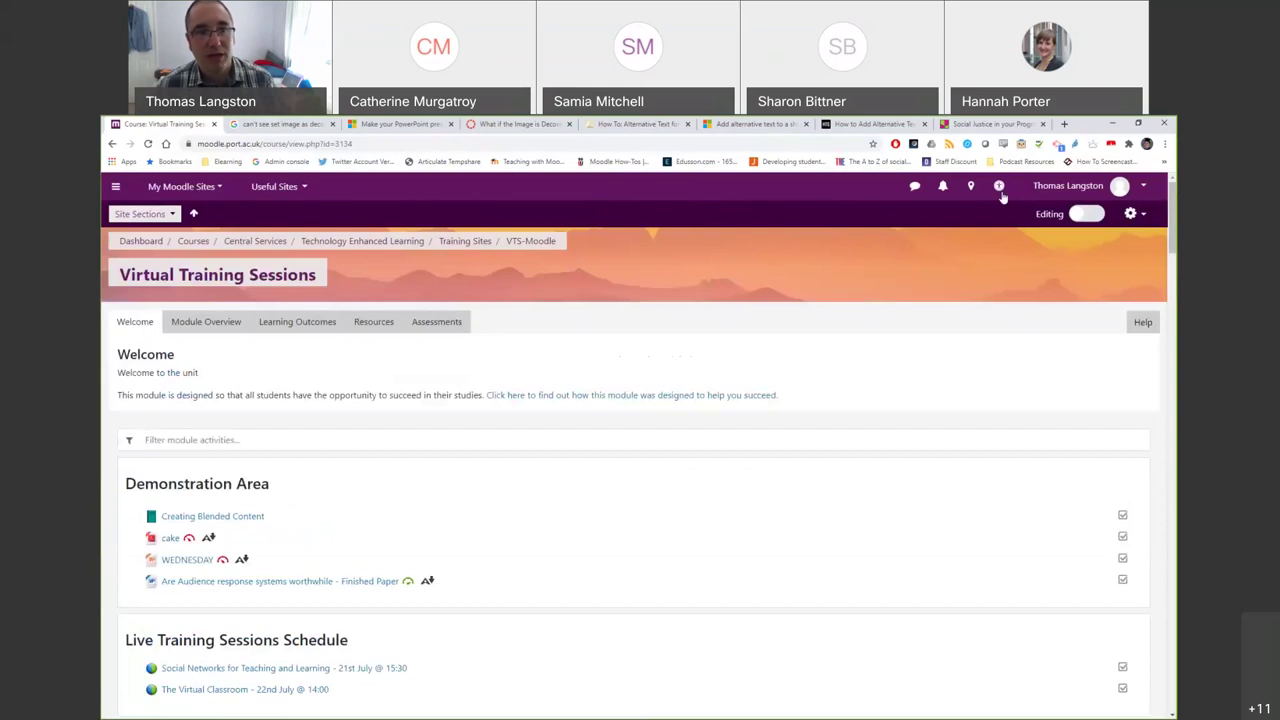
pyautogui.click(998, 187)
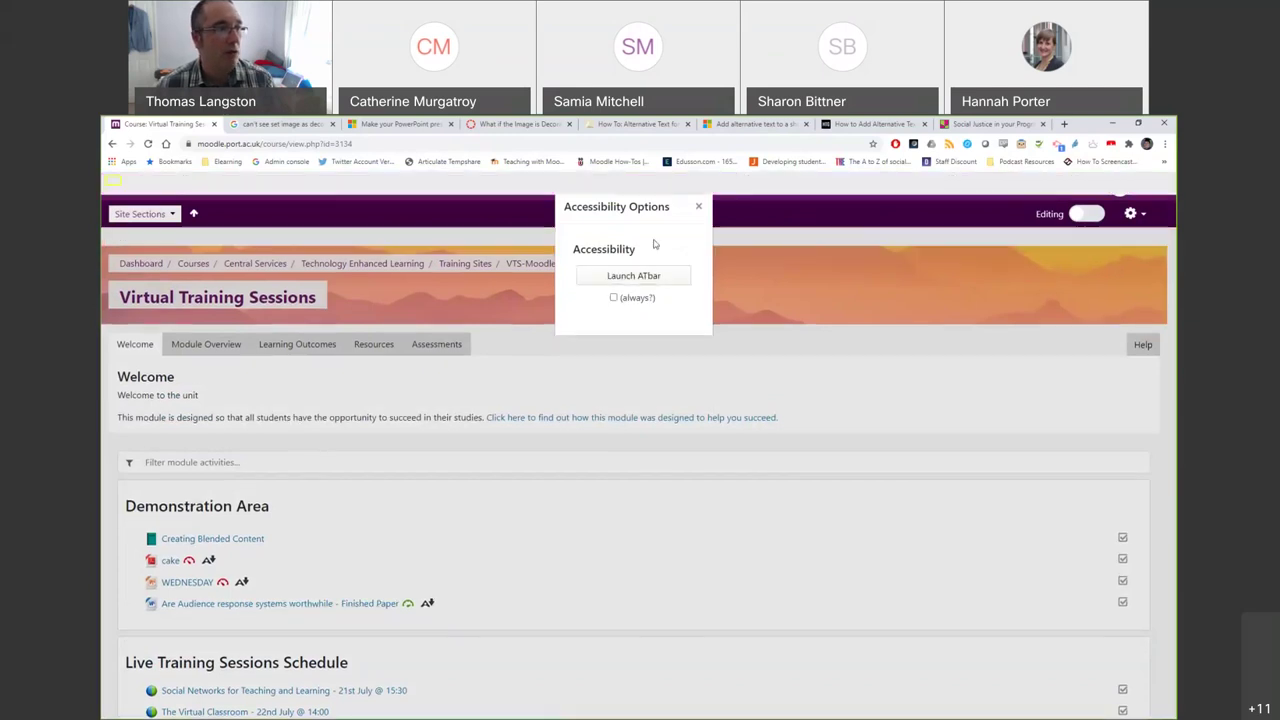
pyautogui.click(698, 206)
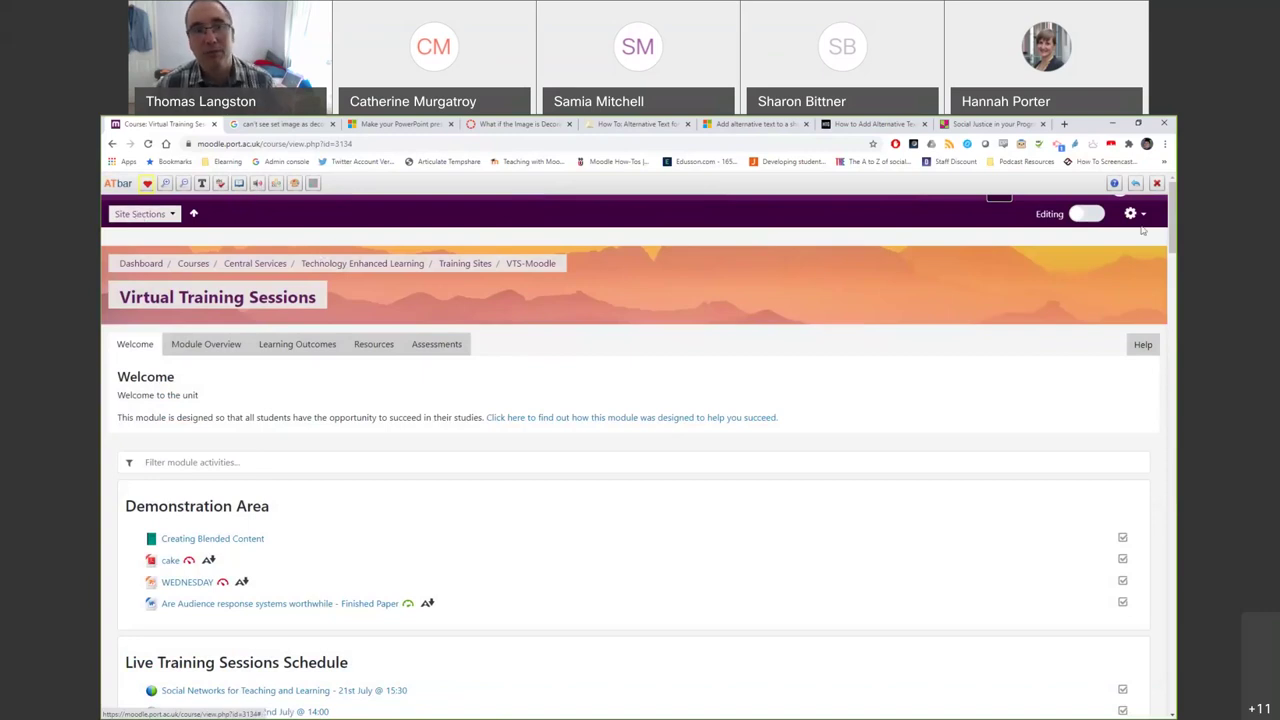
pyautogui.click(1156, 184)
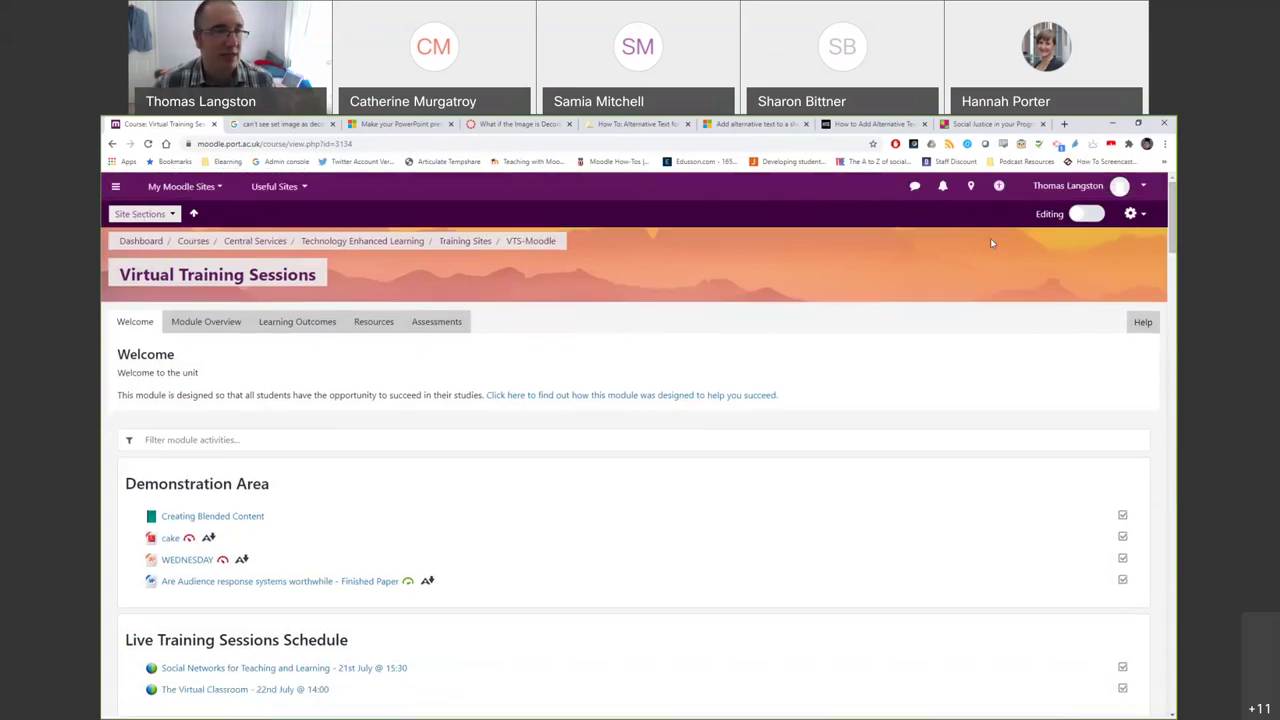
# Switch to the blank presentation in PowerPoint.
pyautogui.scroll(-3, 846, 351)
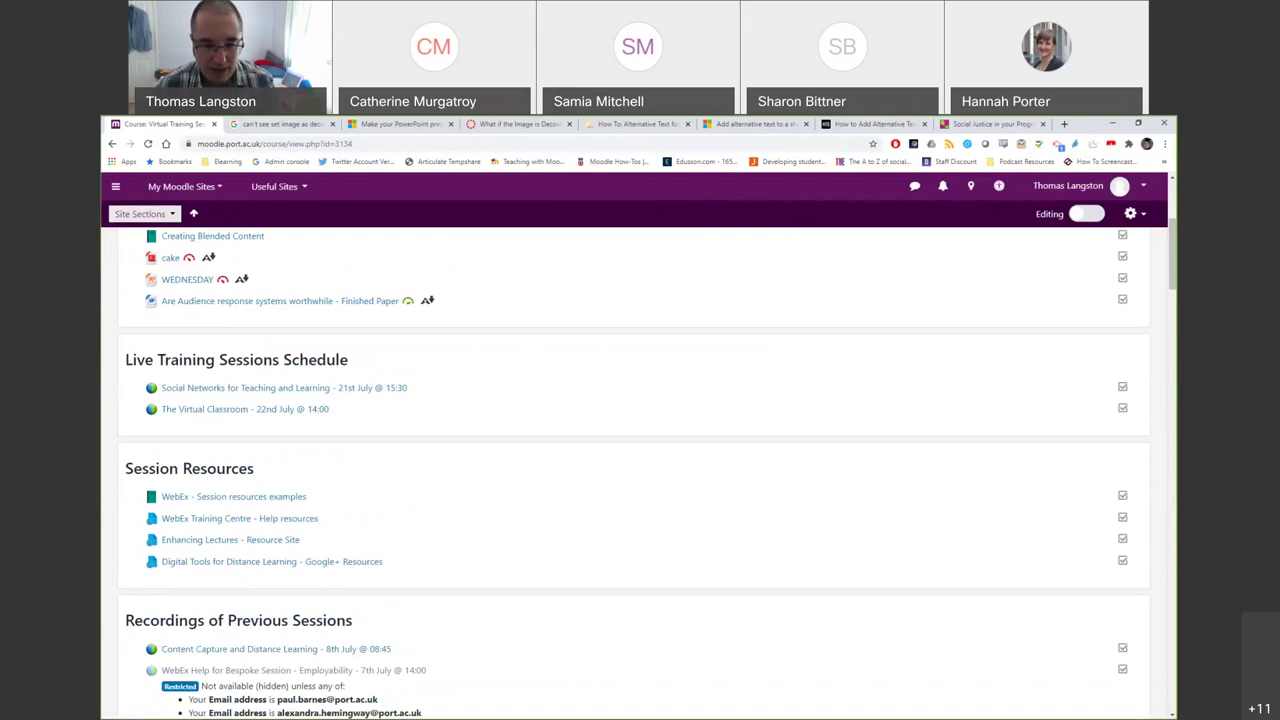
pyautogui.hotkey('alt', 'Tab')
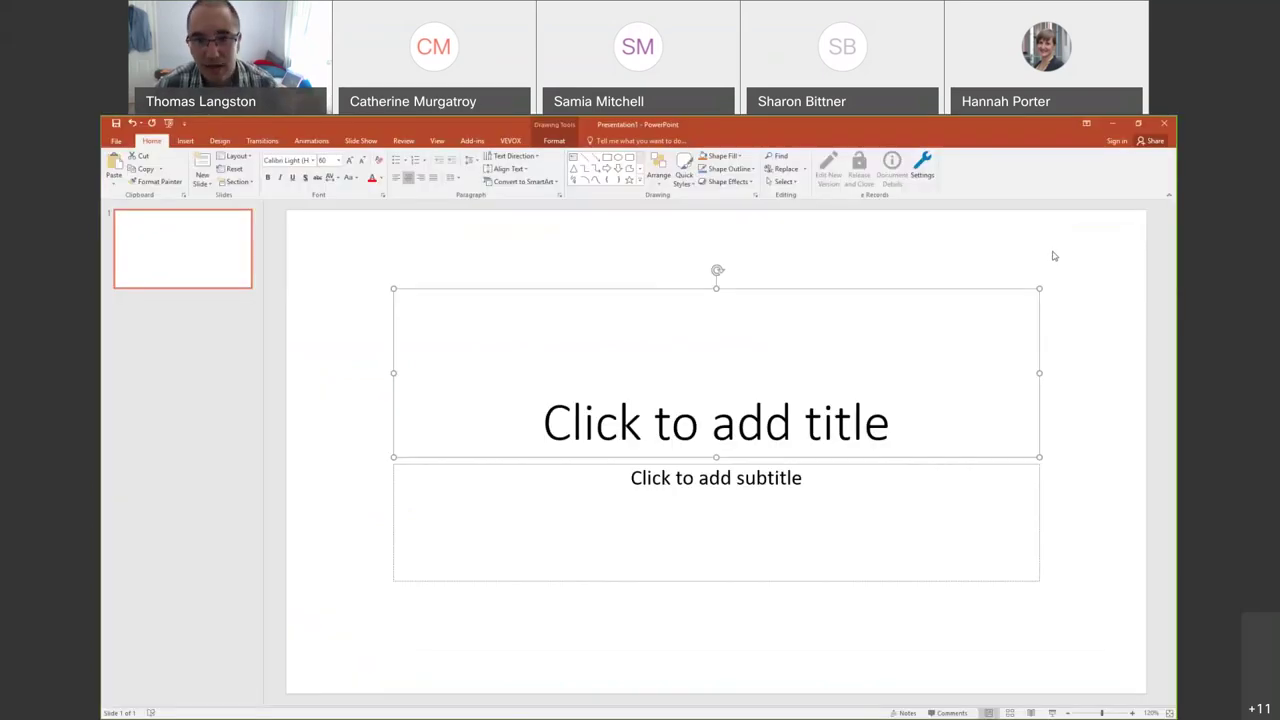